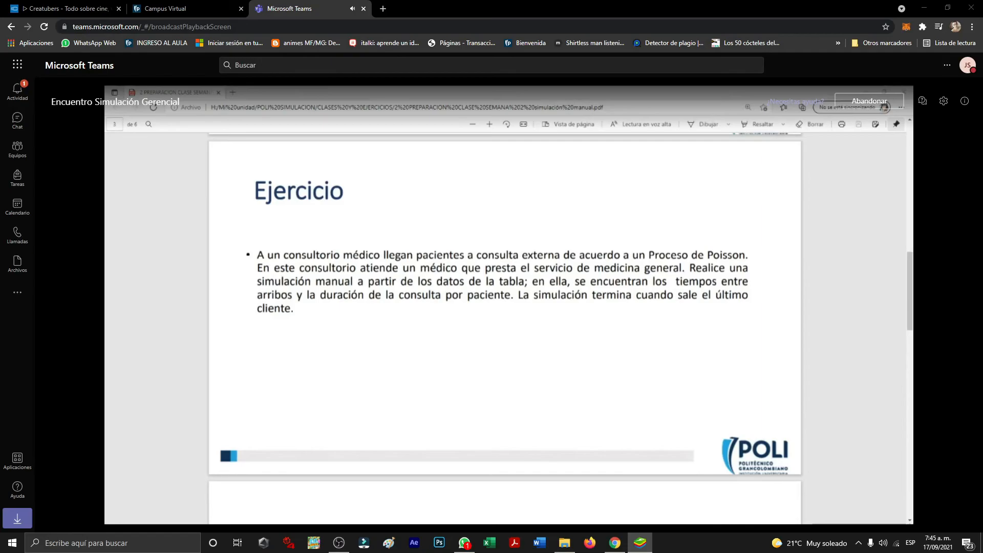
key("alt+Tab")
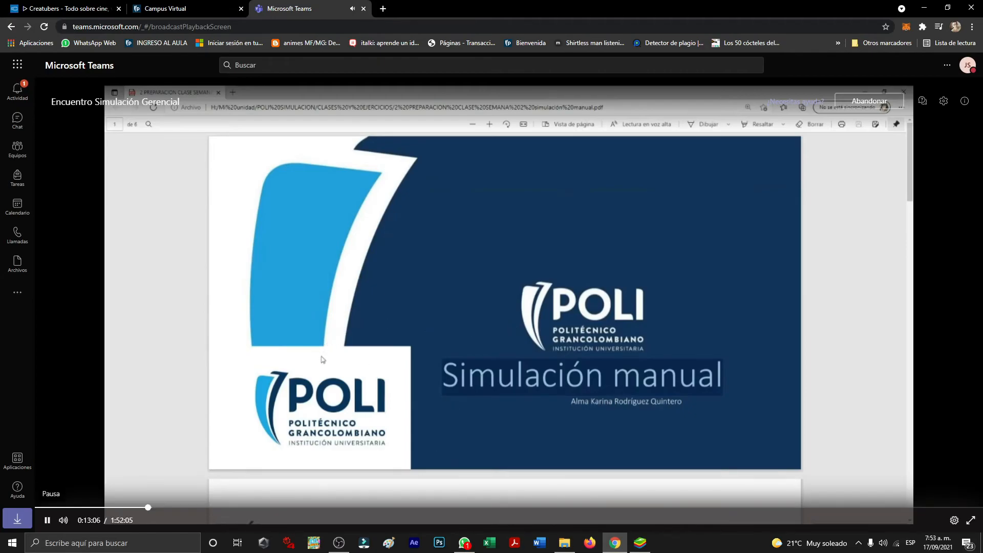
left_click(638, 549)
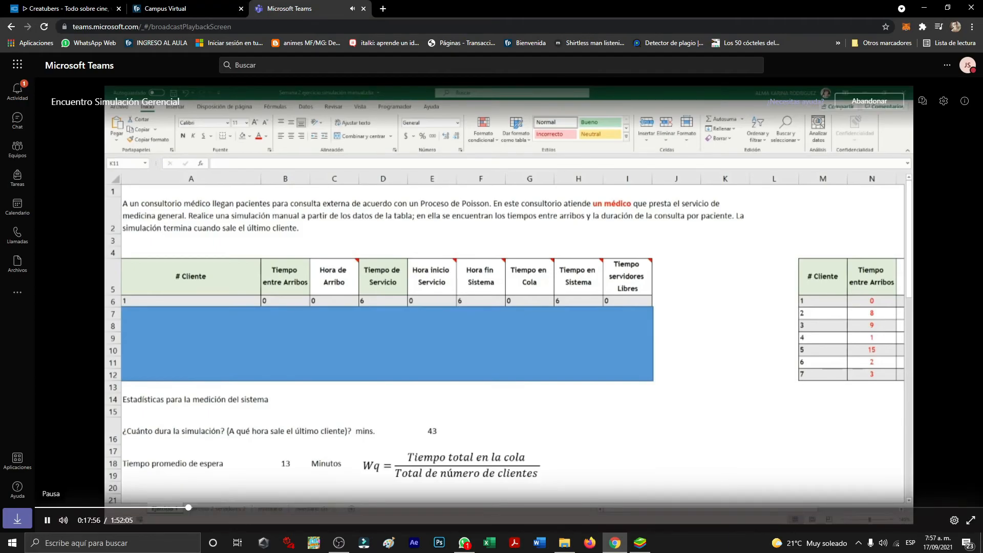
left_click(641, 543)
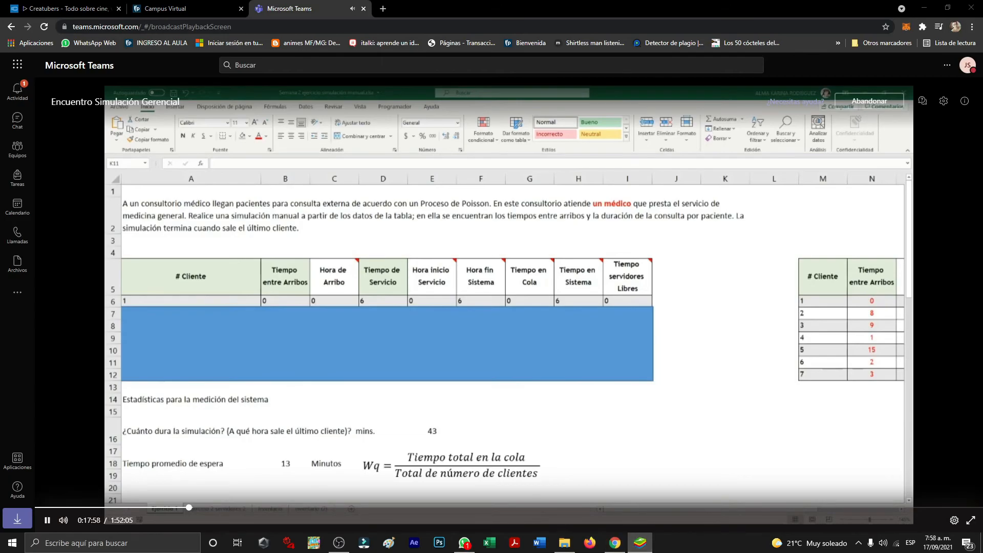
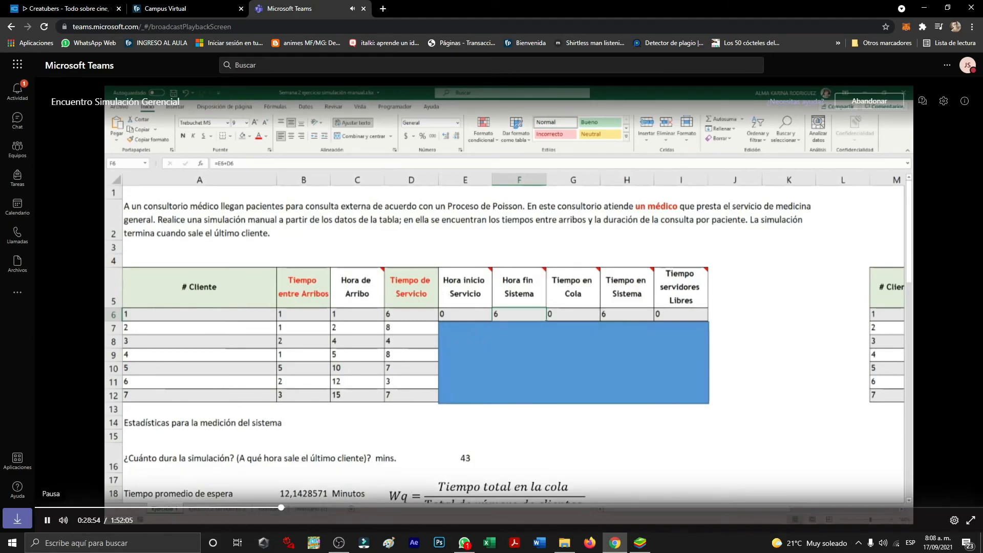
left_click(642, 547)
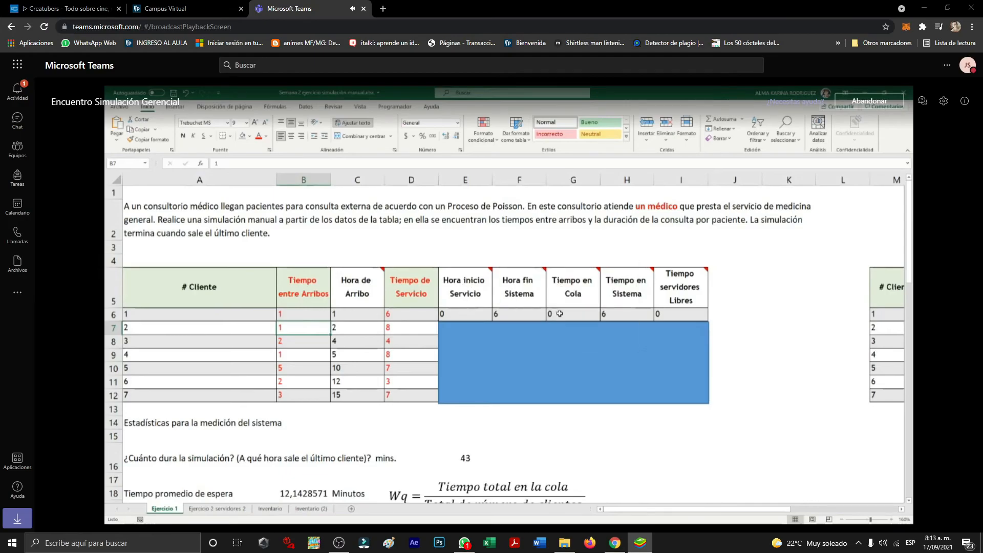
Select the first client's Hora inicio Servicio cell and view the note attached to that column's heading.
left_click(468, 314)
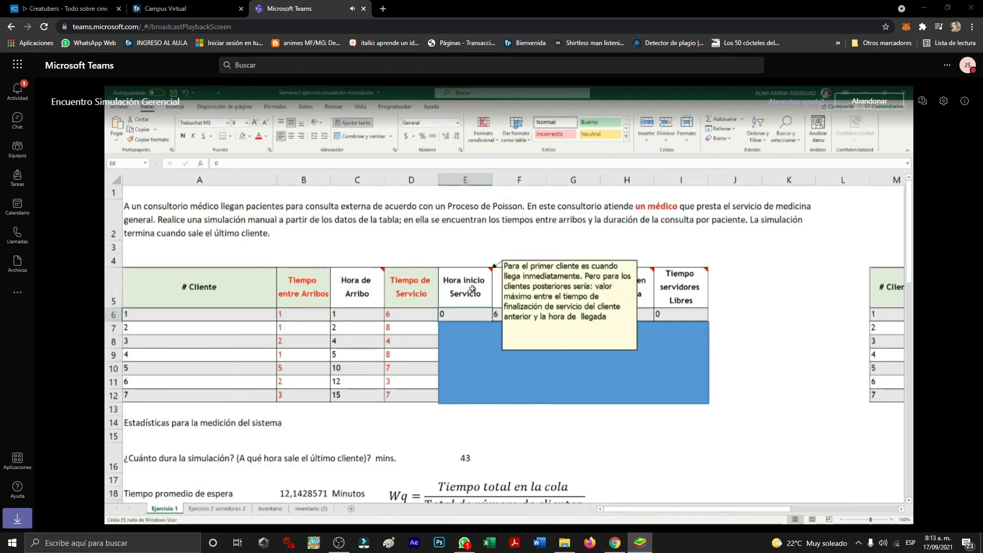
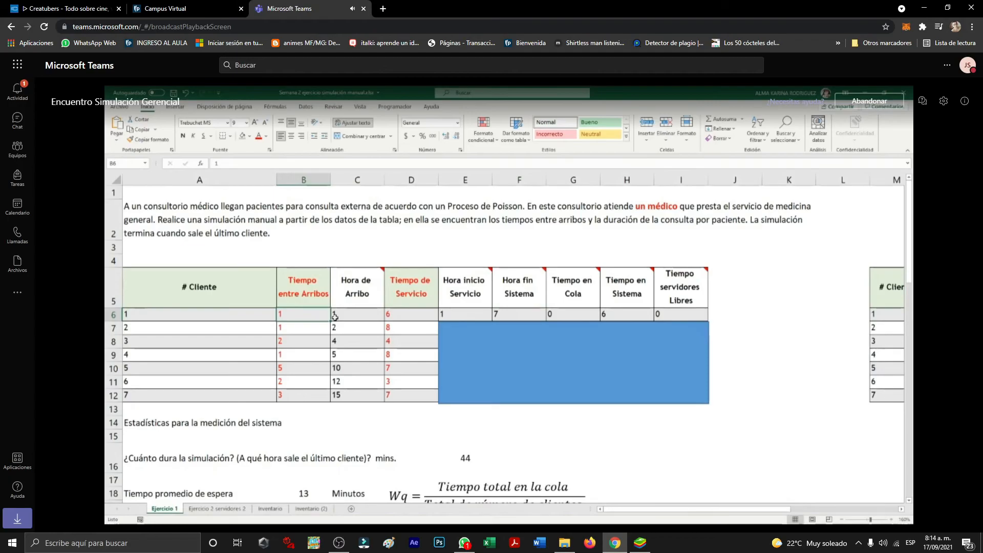
Select the first client's Tiempo en Sistema cell to view its formula.
mouse_move(350, 293)
left_click(617, 313)
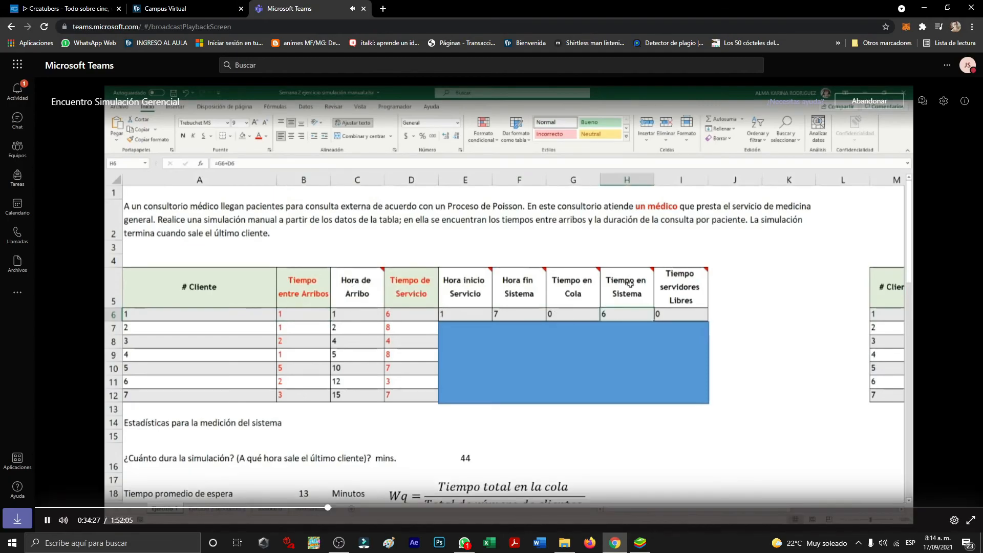
left_click(641, 545)
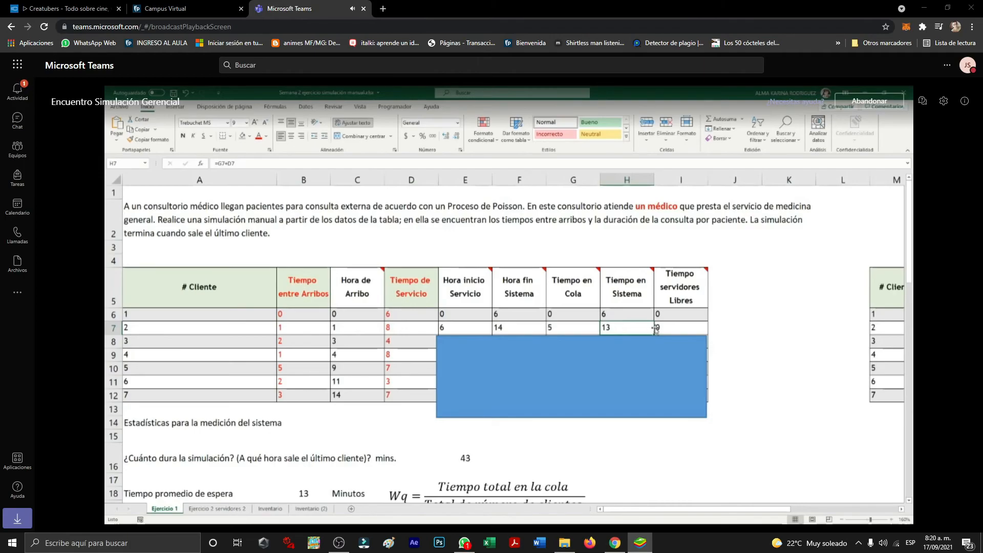
Examine the formulas in the second client's Tiempo servidores Libres cell and the third client's Hora inicio Servicio cell.
left_click(685, 328)
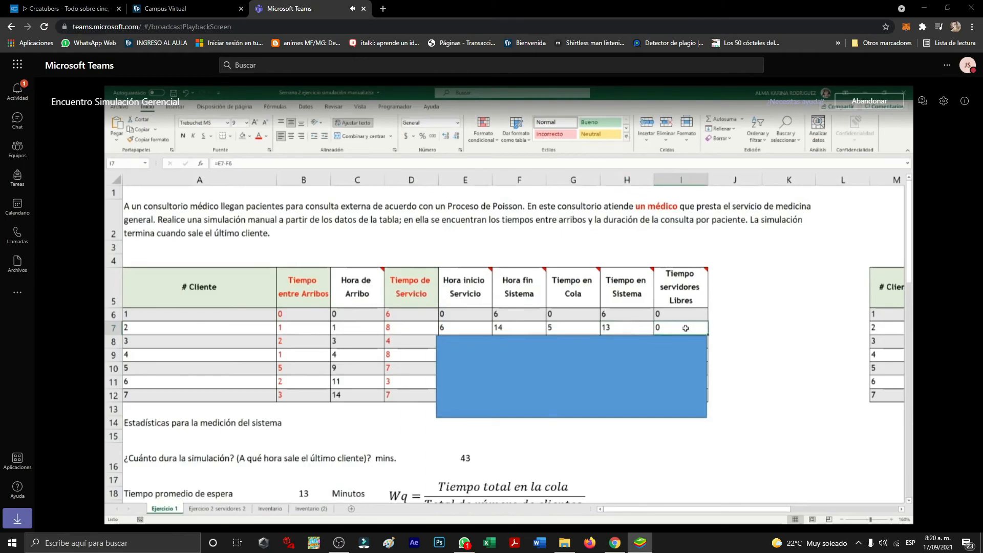
double_click(678, 328)
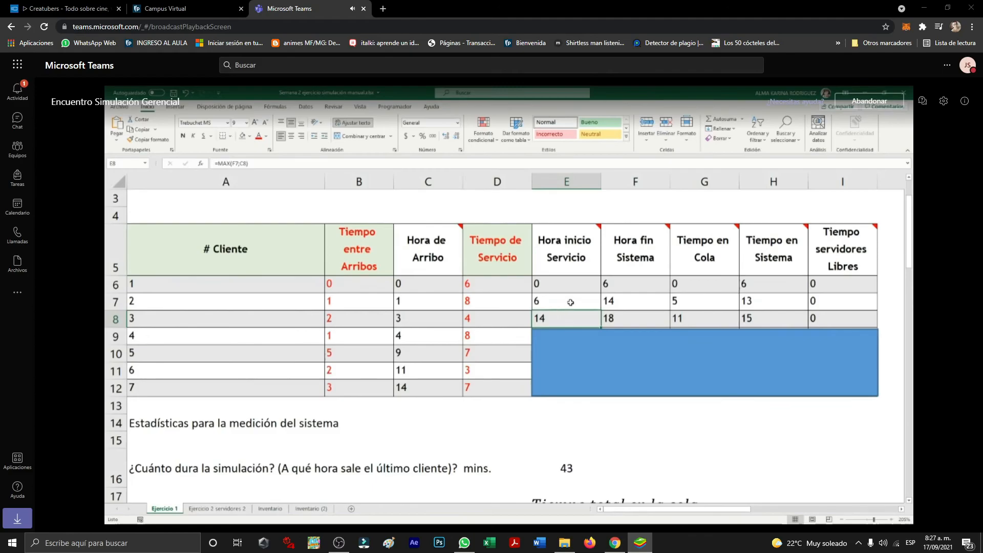
double_click(562, 319)
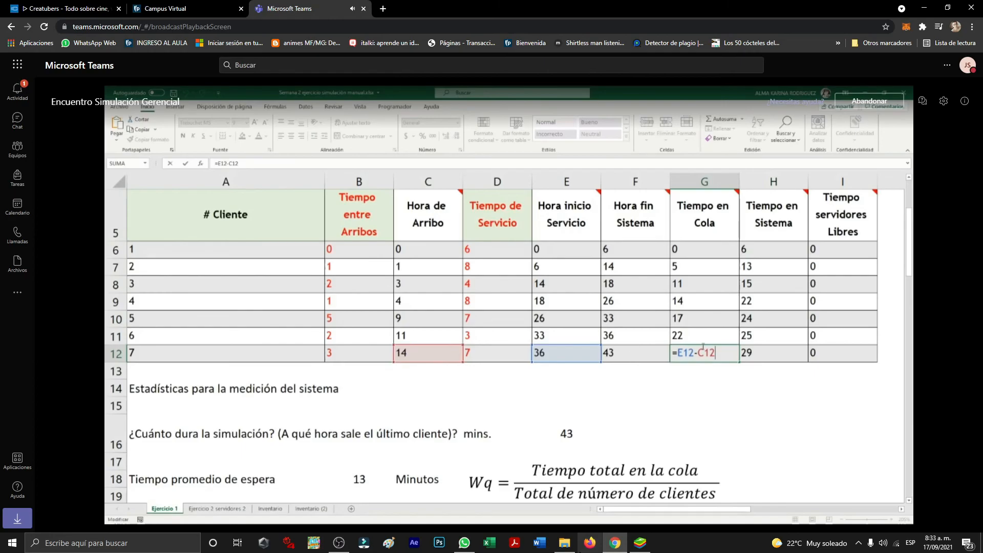
left_click(640, 543)
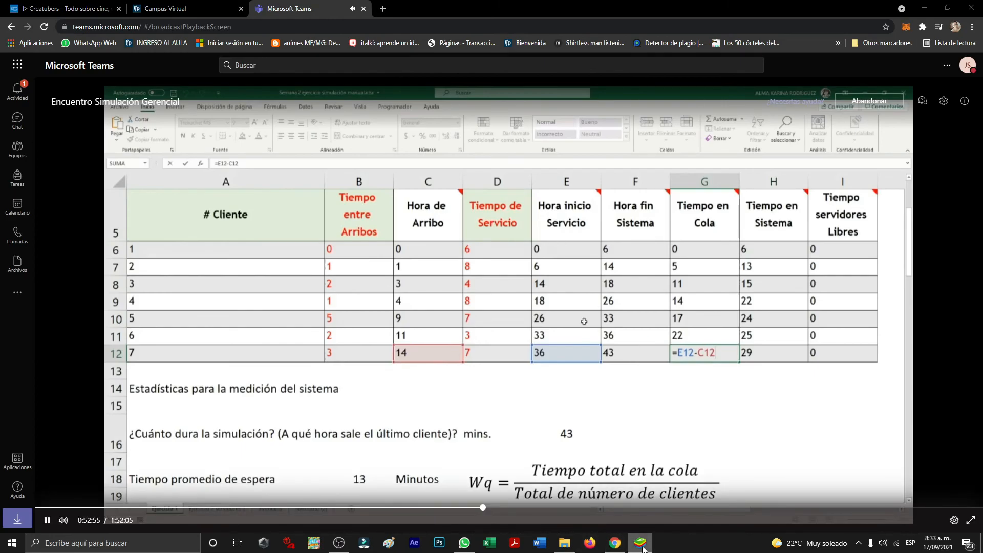
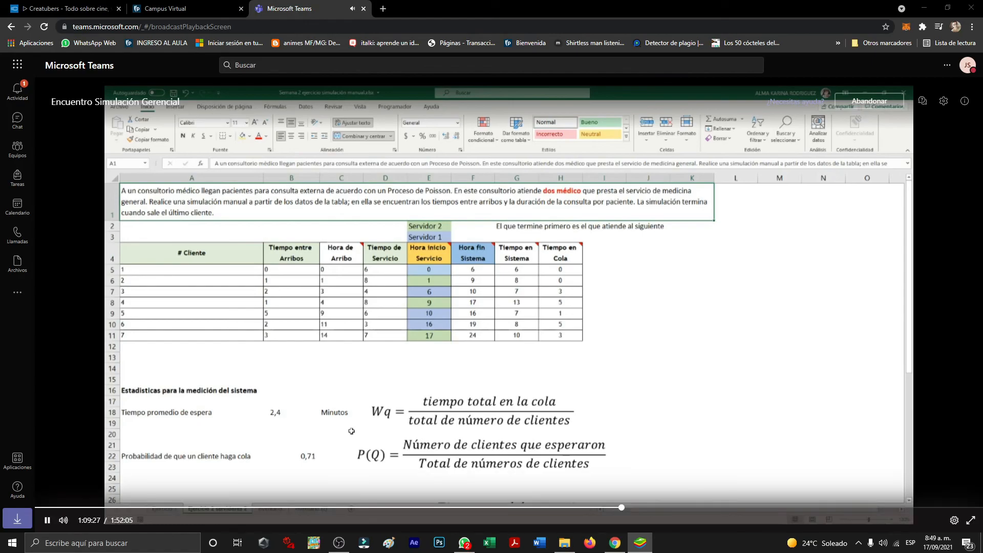
left_click(47, 520)
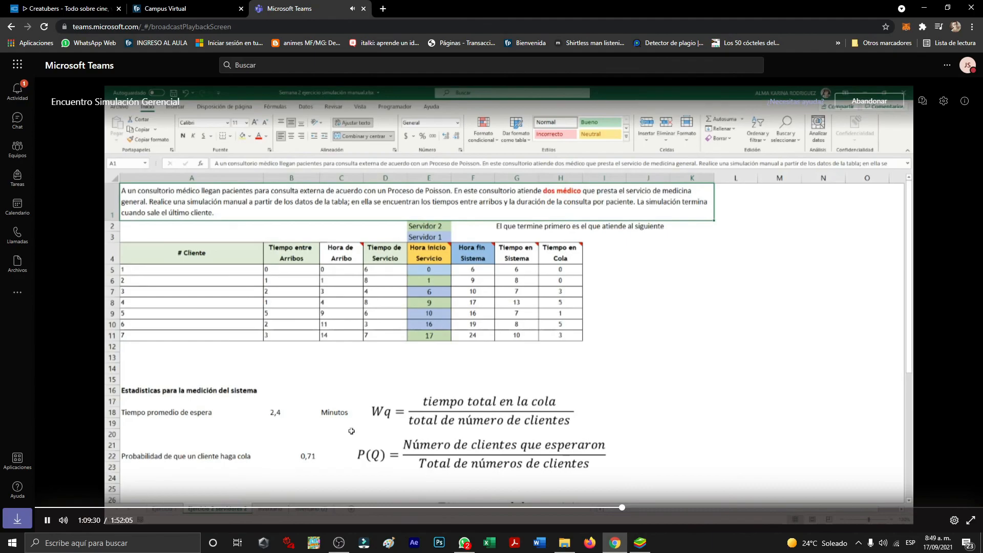
left_click(644, 543)
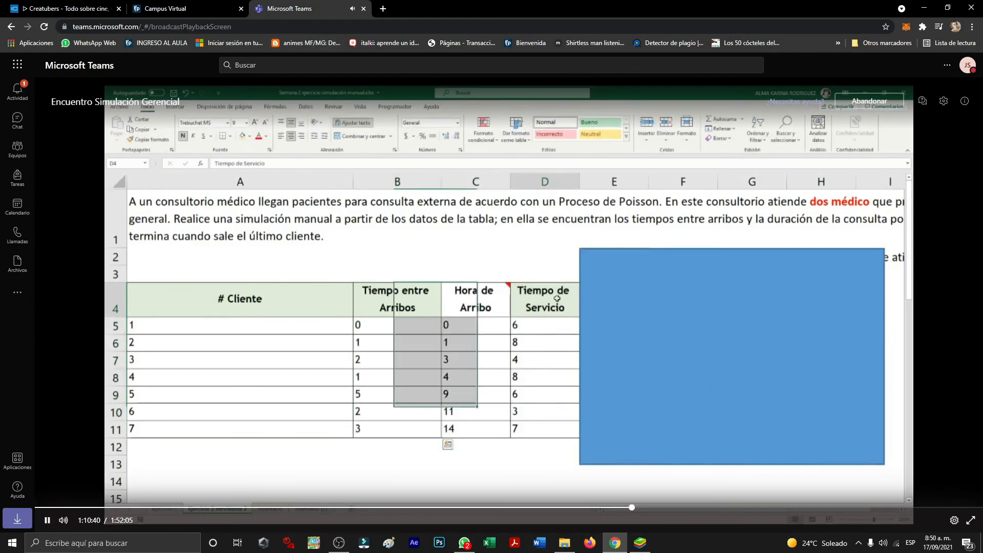
left_click(649, 545)
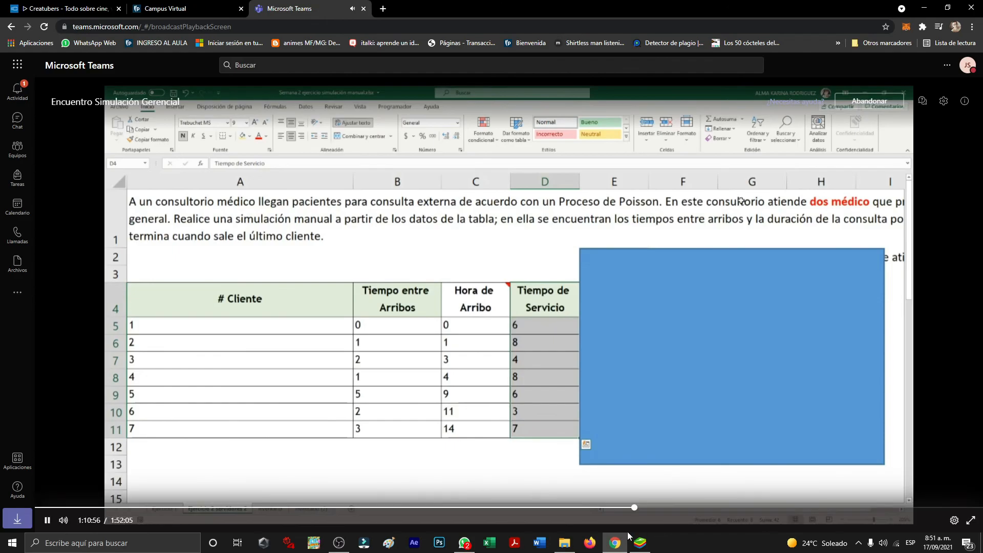
left_click(640, 543)
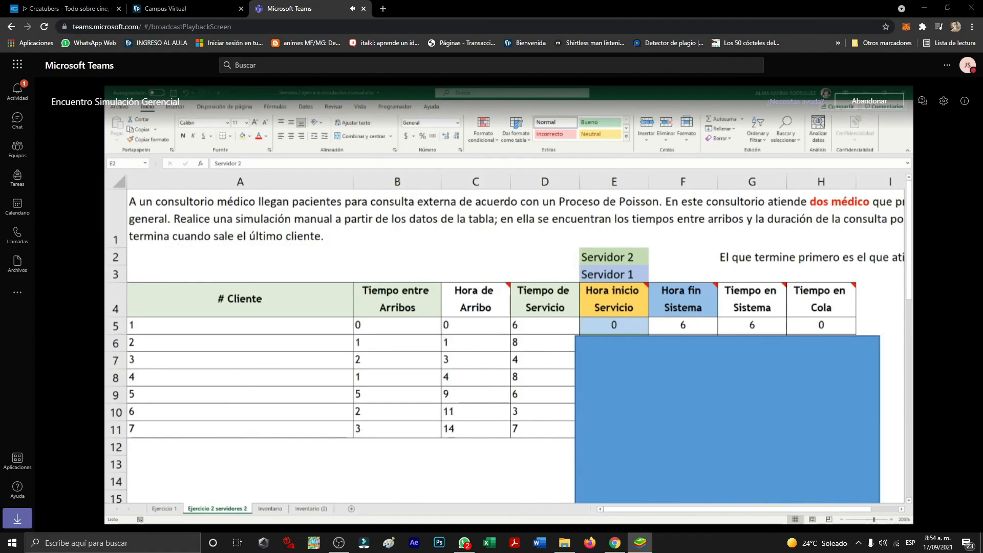
key("alt+Tab")
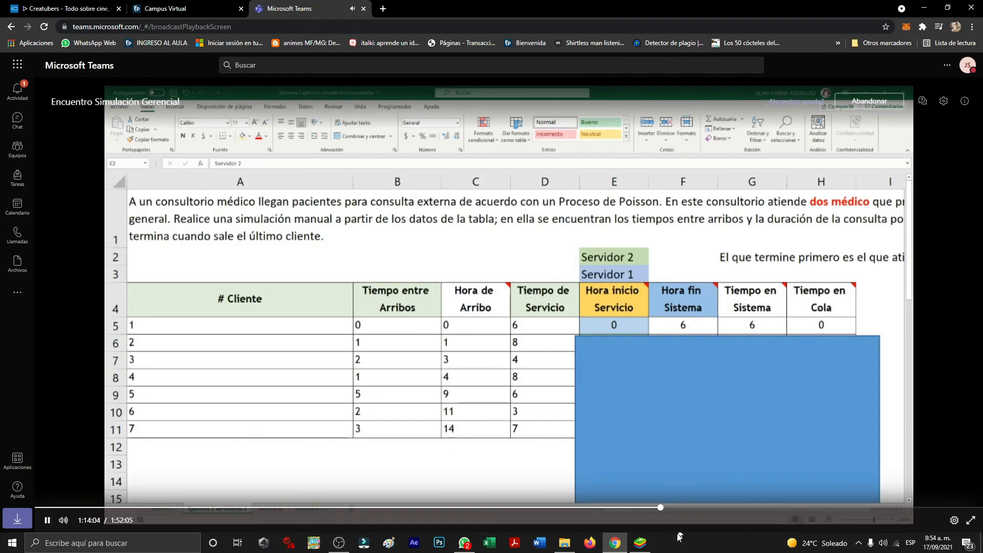
left_click(639, 543)
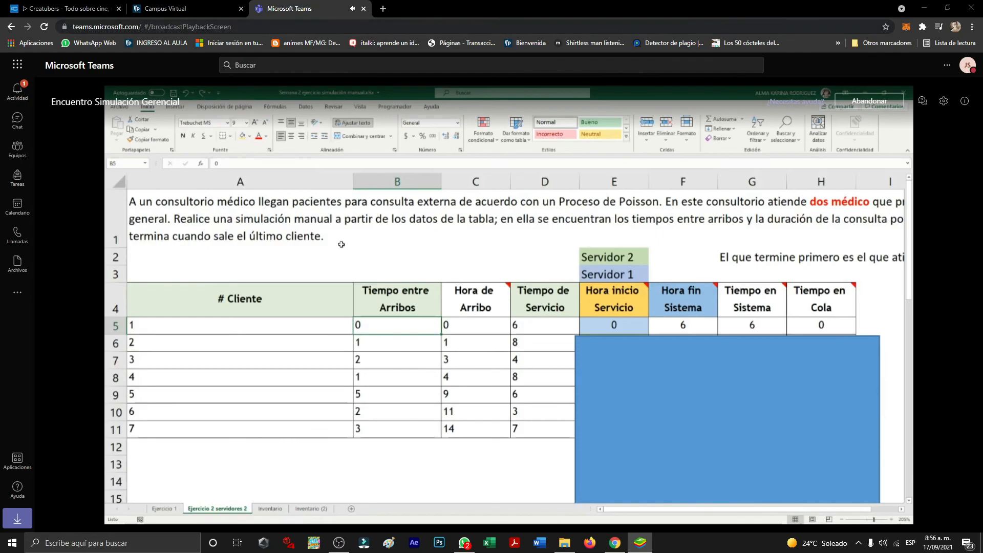
key("alt+Tab")
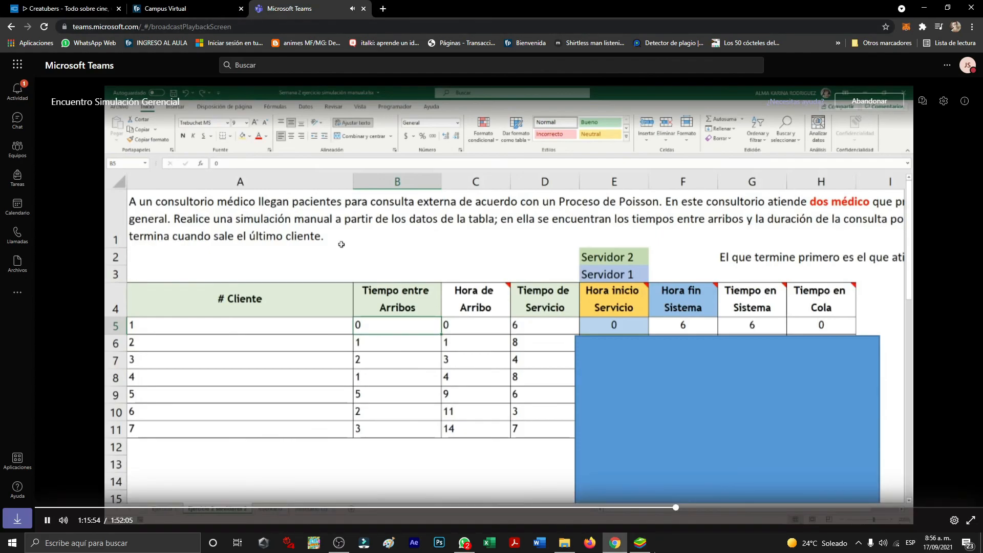
left_click(640, 543)
left_click(340, 544)
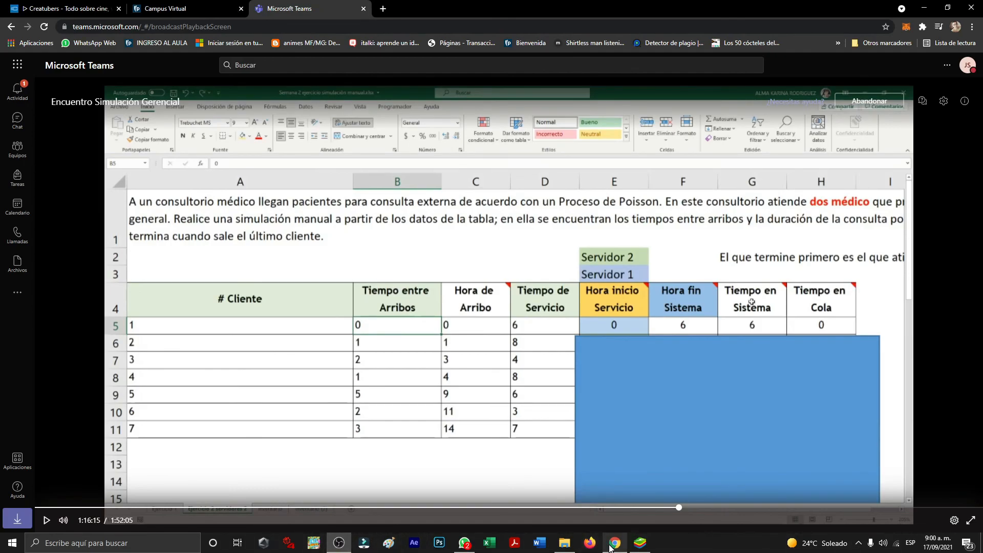
Pause the class recording at 1:16:15 and resume its playback.
left_click(752, 302)
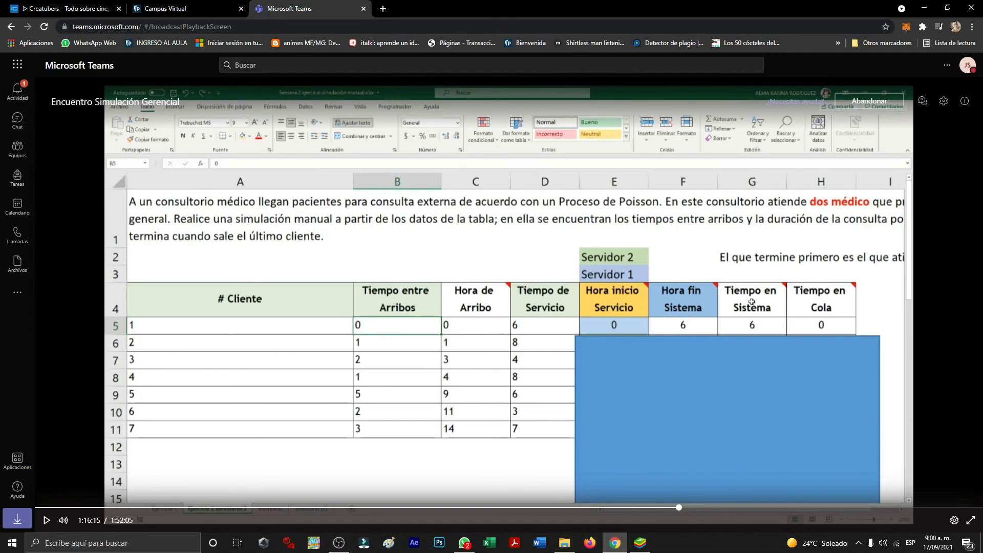
left_click(47, 520)
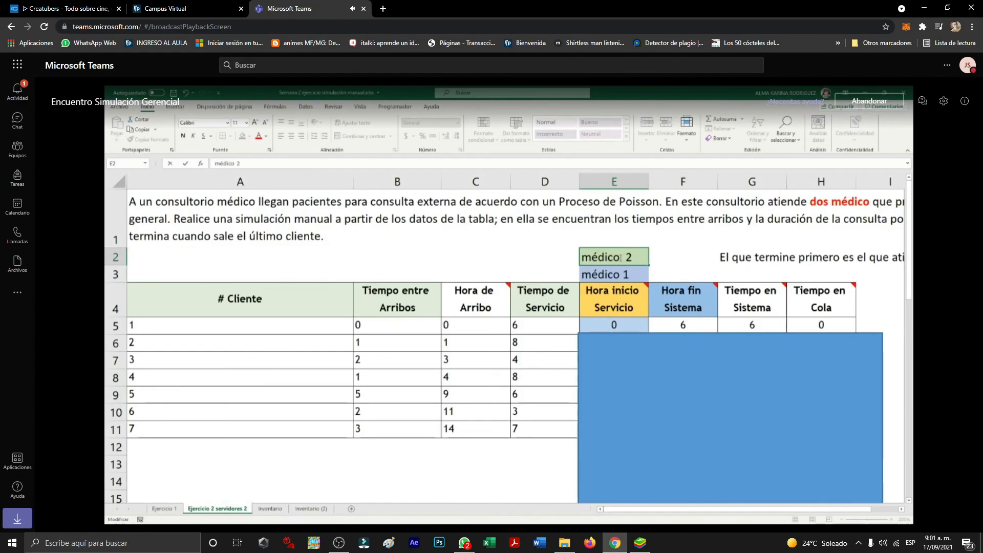
Commit the médico 2 label in E2, and review the médico 1 label with the first client's arrival, service and start time cells.
left_click(652, 267)
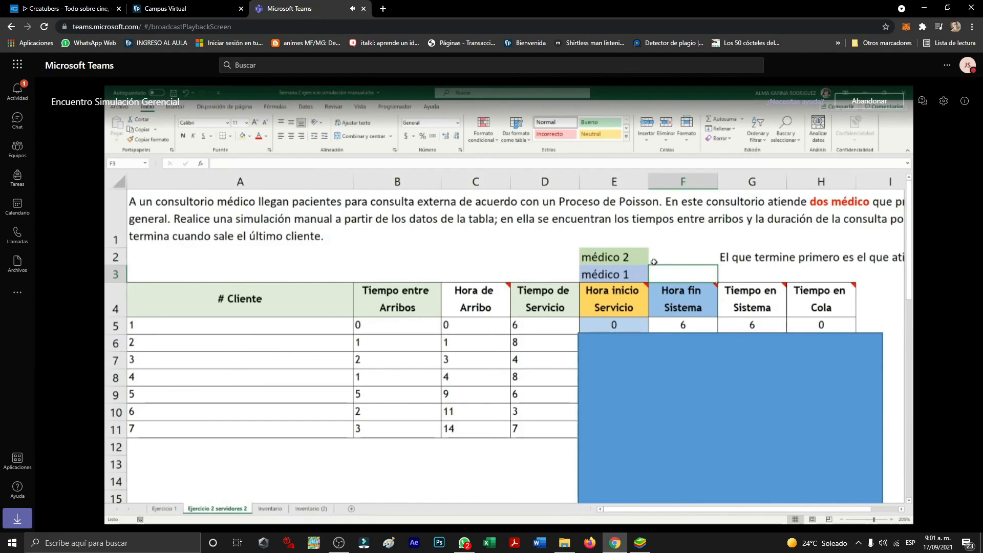
left_click(626, 275)
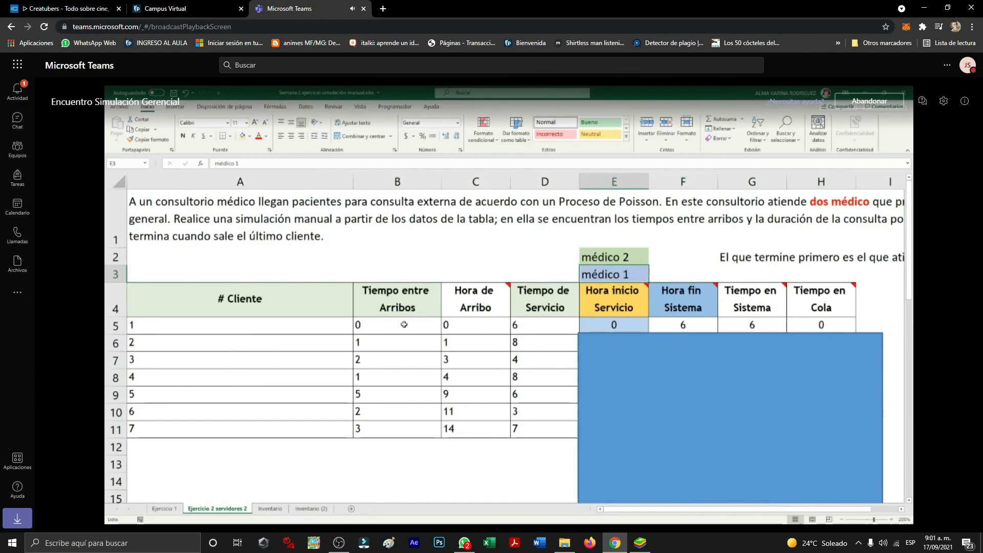
left_click(358, 323)
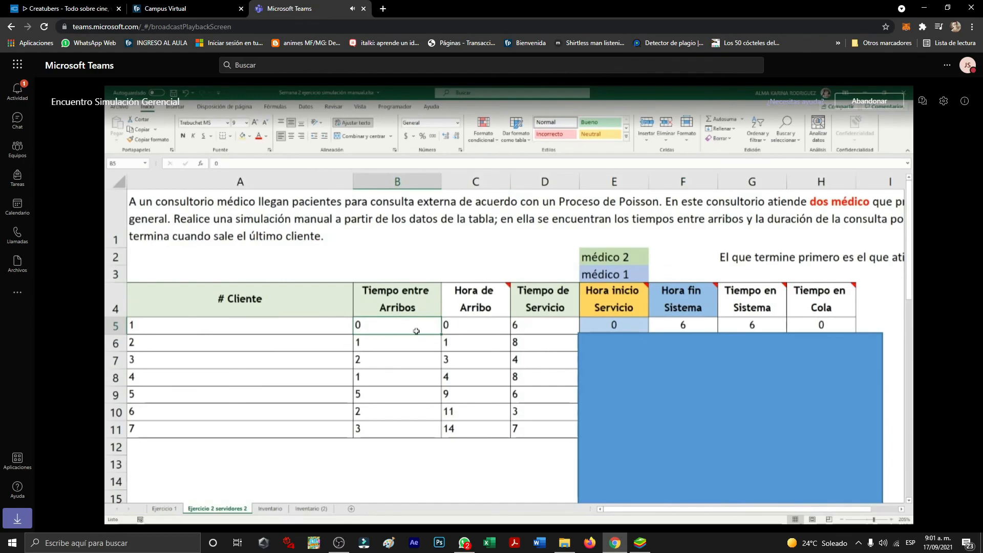
left_click(551, 331)
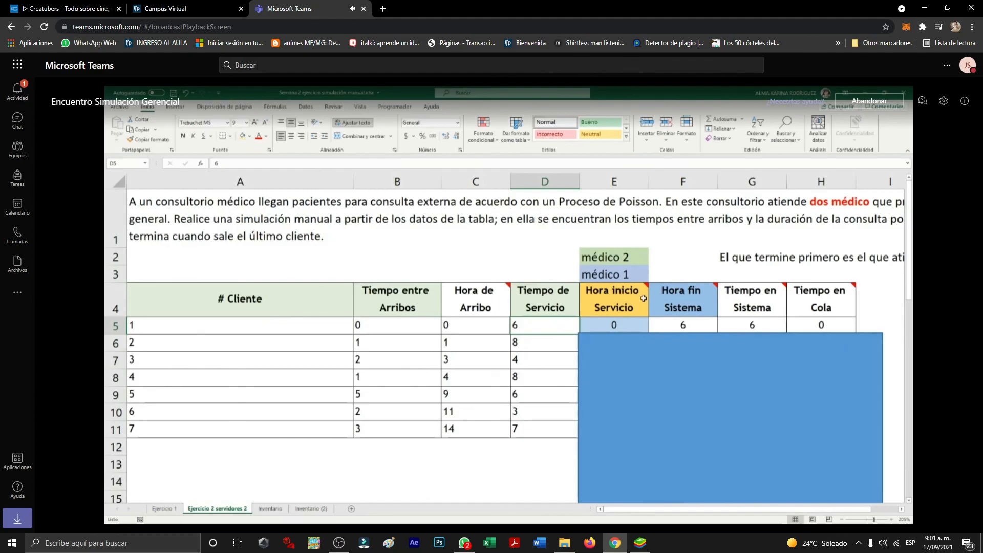
left_click(626, 324)
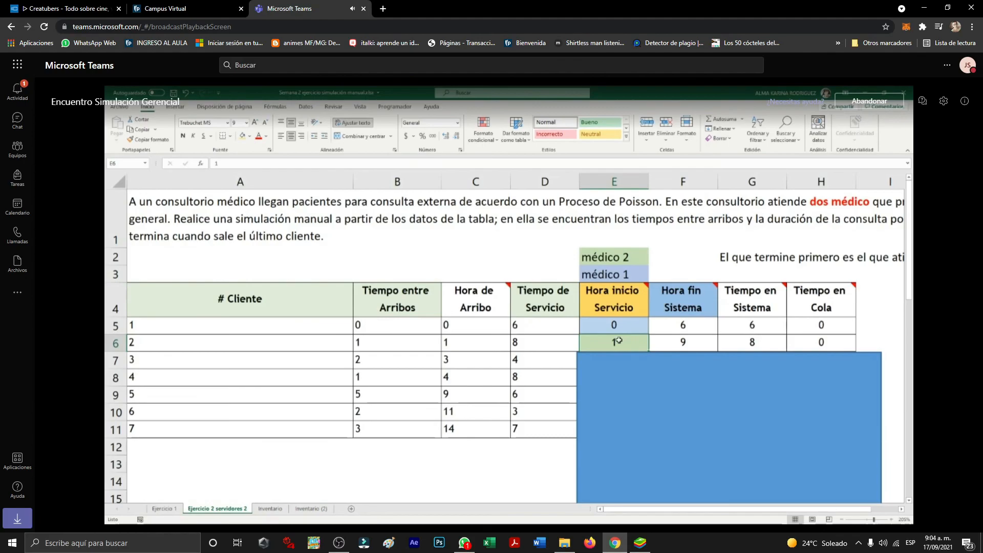
Examine the first client's Hora fin Sistema formula and the second client's Hora de Arribo and Hora inicio Servicio cells against the médico 2 label.
left_click(701, 320)
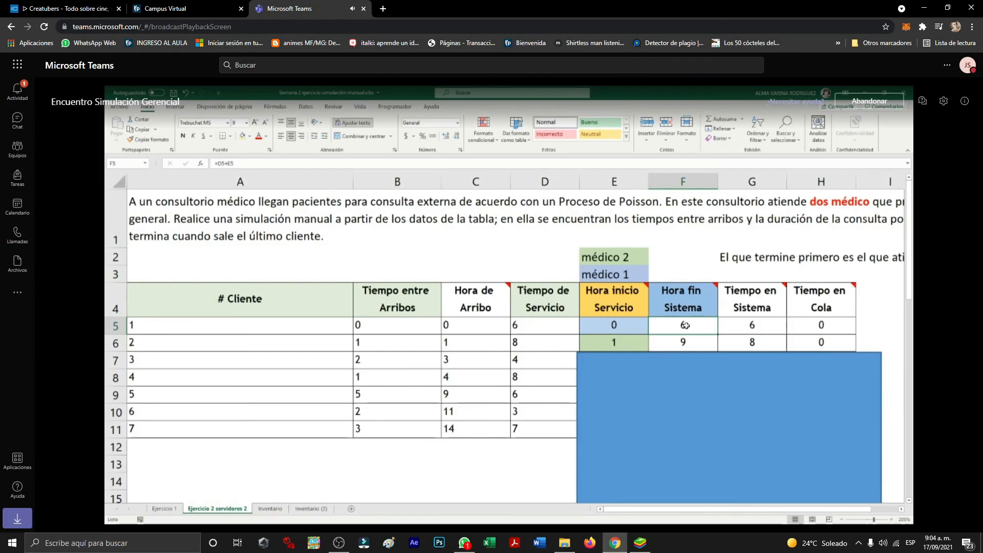
left_click(622, 341)
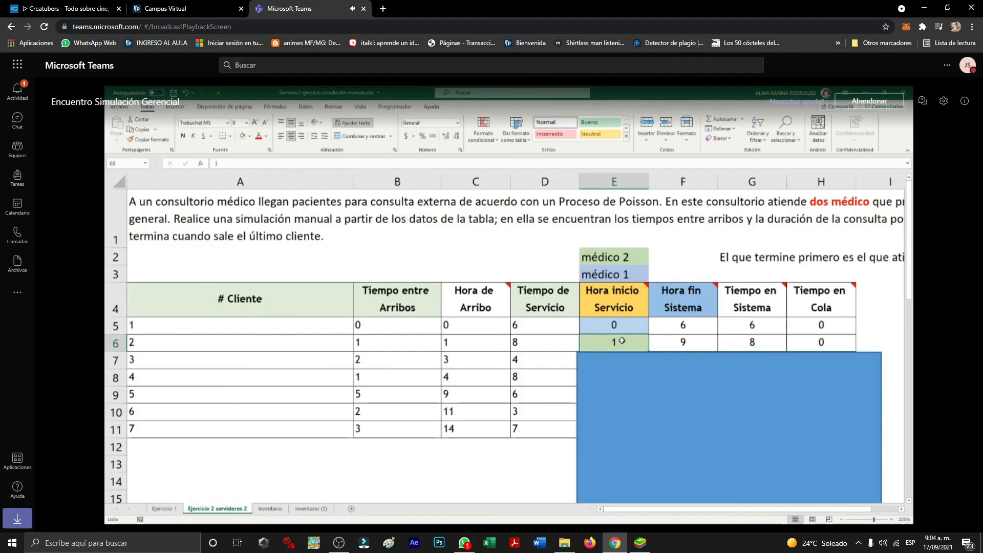
left_click(624, 257)
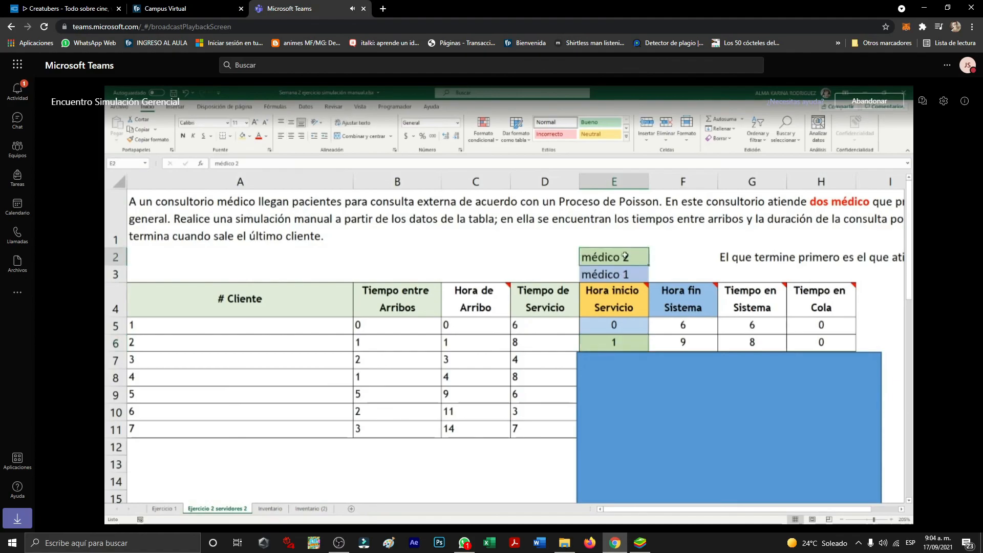
left_click(618, 339)
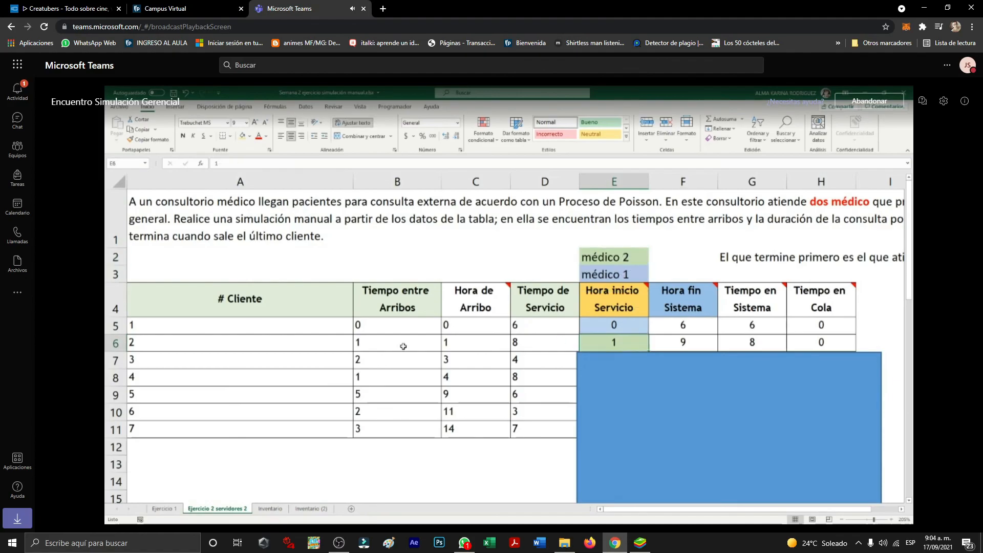
left_click(454, 346)
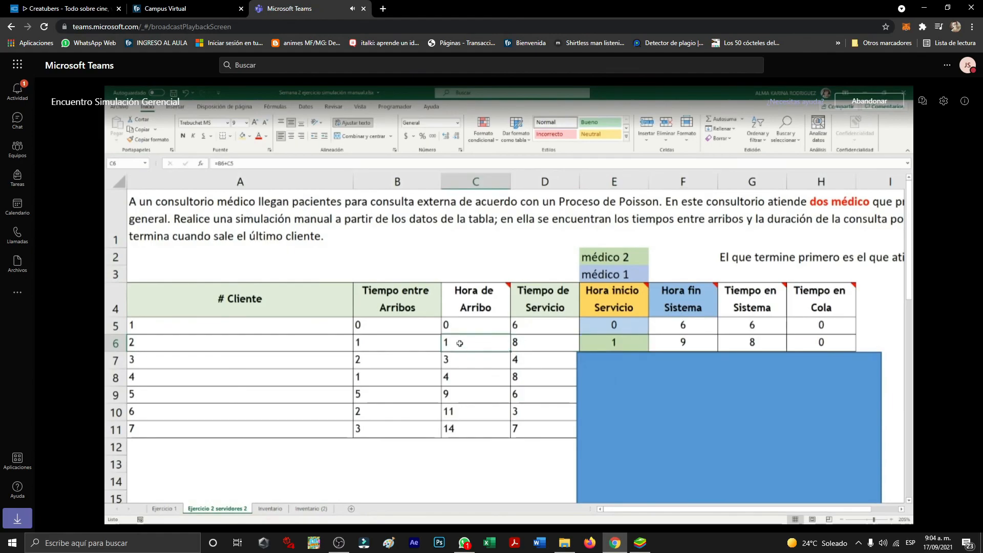
left_click(617, 342)
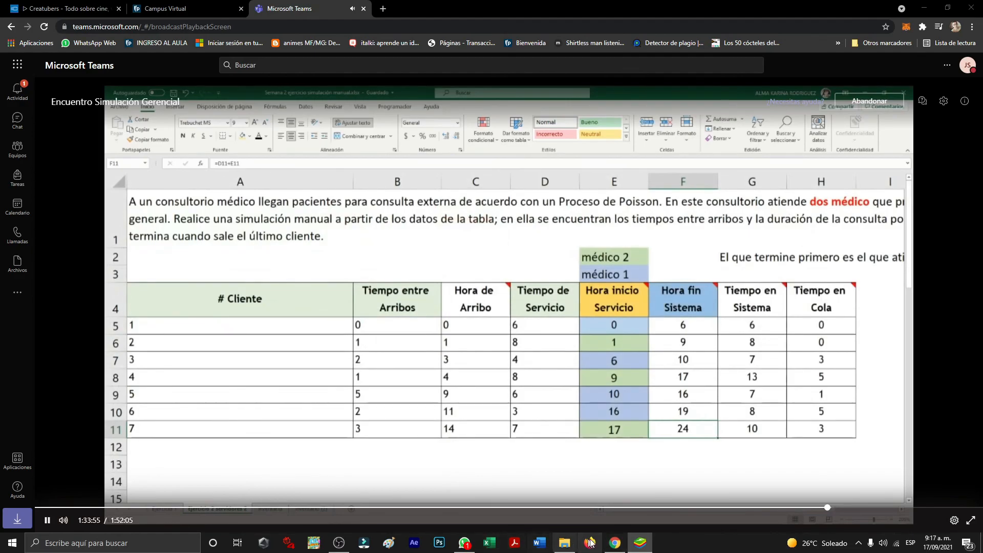
Pause the class recording at 1:33:57.
left_click(47, 520)
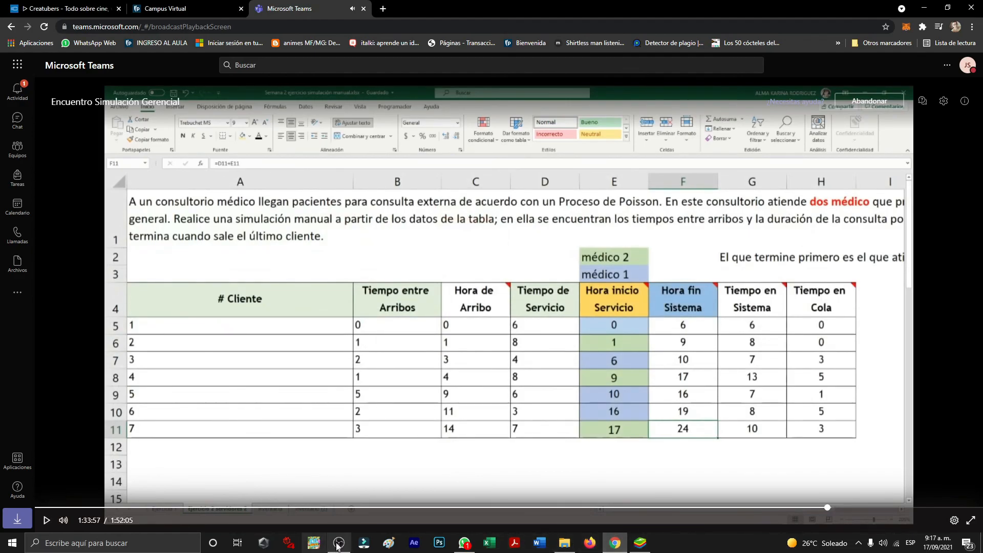